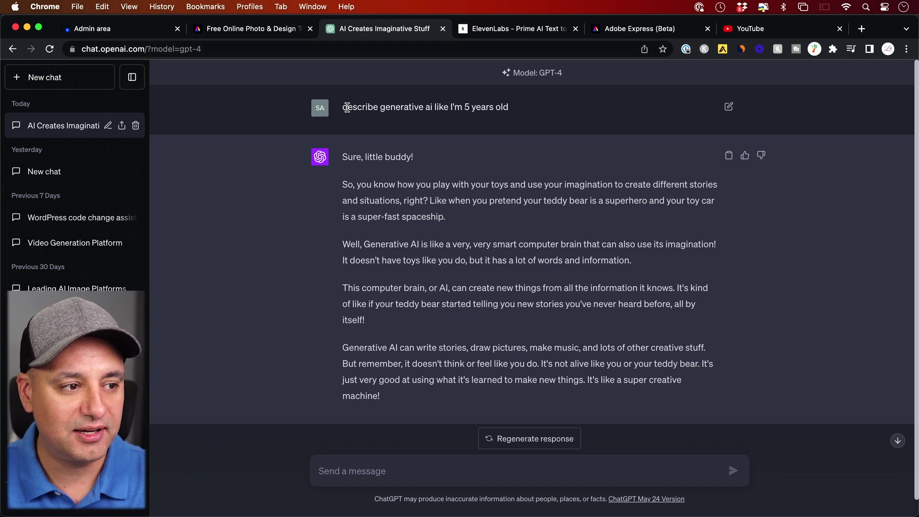
Select the answer text from "So, you know" through "imagination!" in the ChatGPT response
{"action": "left_click_drag", "start_coordinate": [343, 106], "coordinate": [528, 117]}
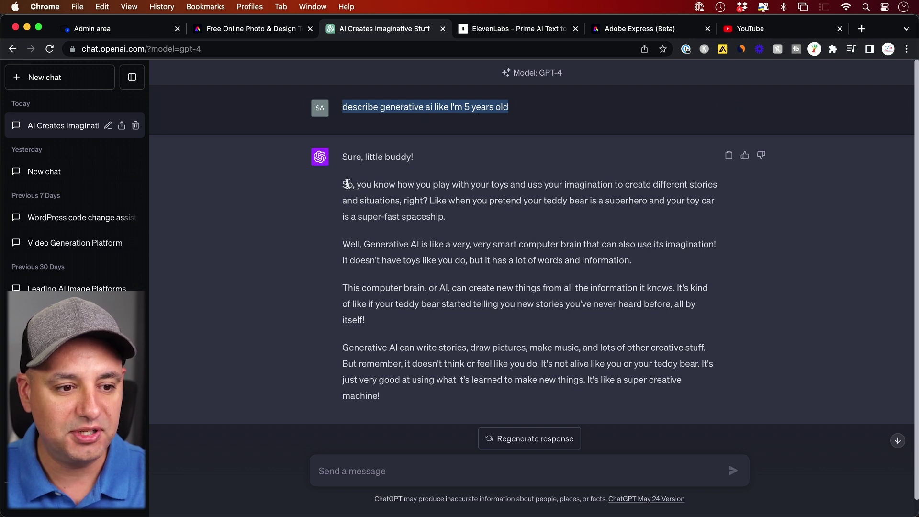
{"action": "left_click_drag", "start_coordinate": [348, 184], "coordinate": [460, 200]}
{"action": "left_click", "coordinate": [378, 182]}
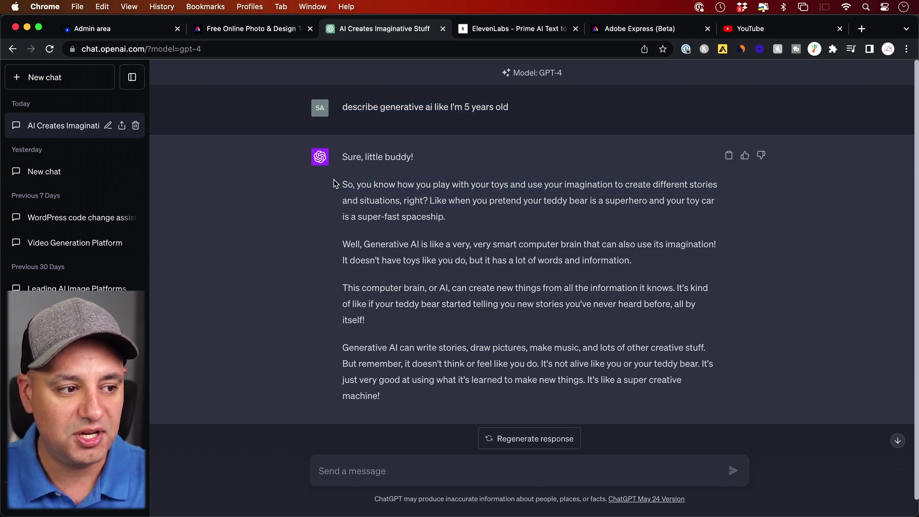
{"action": "left_click_drag", "start_coordinate": [342, 184], "coordinate": [747, 248]}
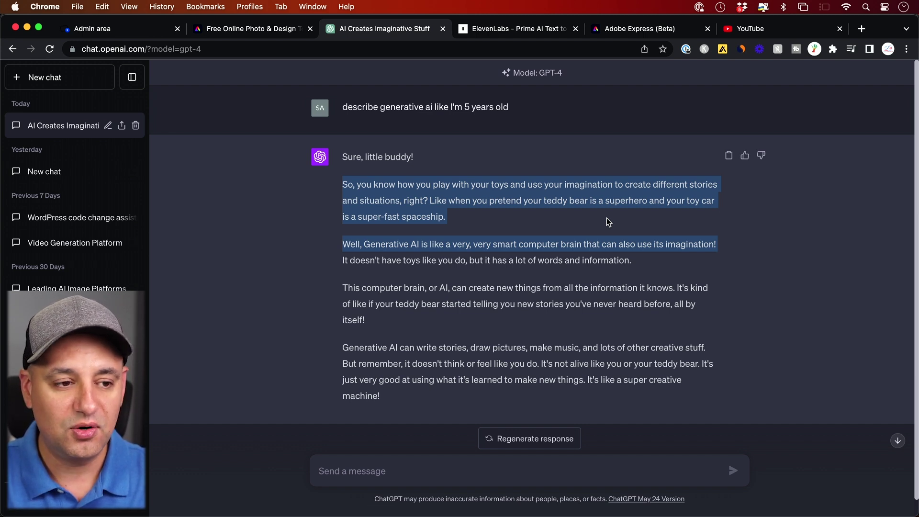
In ElevenLabs, keep the premade Bella voice and preview the spoken explanation
{"action": "key", "text": "ctrl+Tab"}
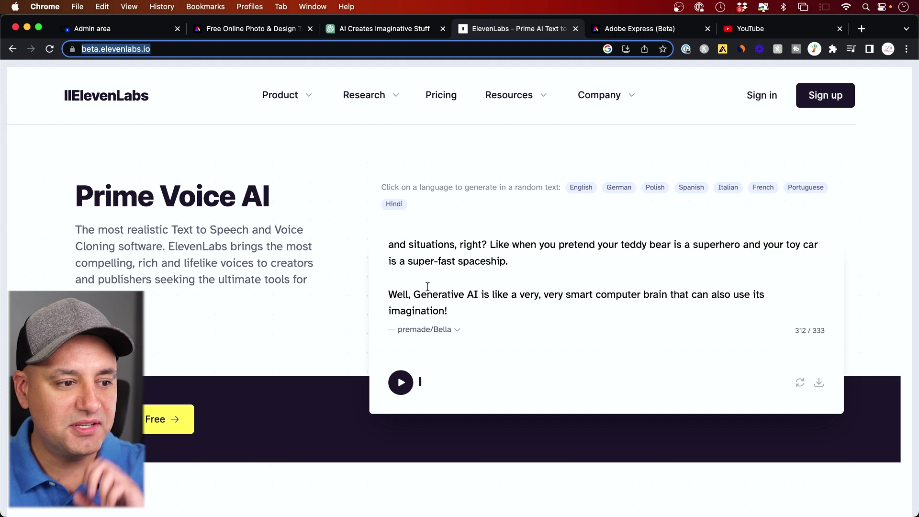
{"action": "scroll", "coordinate": [404, 242], "scroll_direction": "up", "scroll_amount": 1}
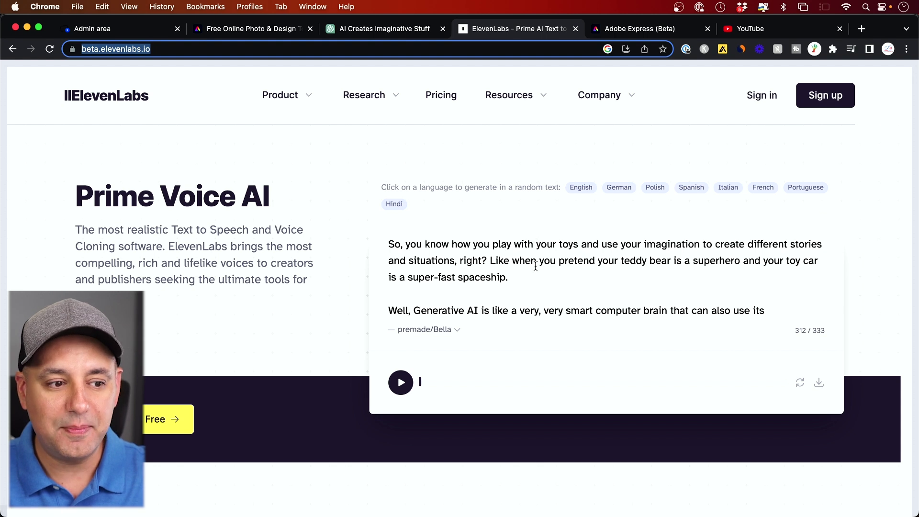
{"action": "scroll", "coordinate": [536, 279], "scroll_direction": "down", "scroll_amount": 2}
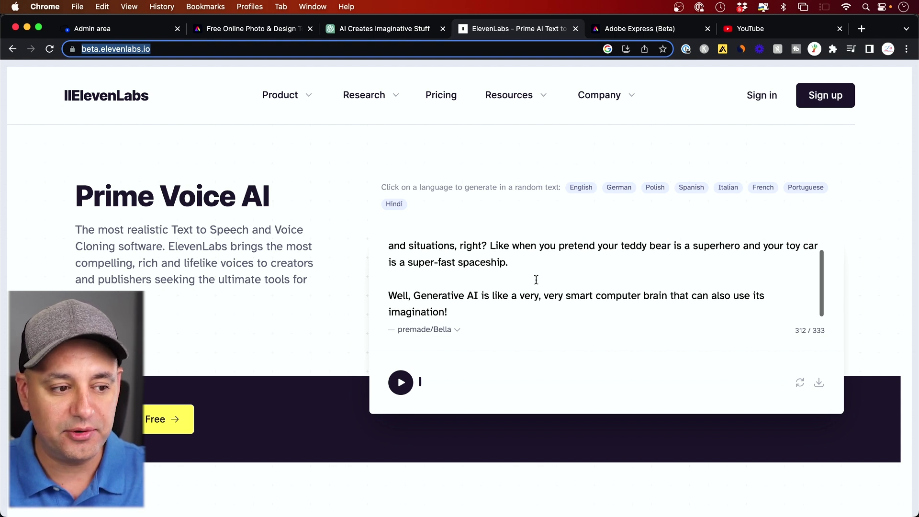
{"action": "left_click", "coordinate": [432, 331]}
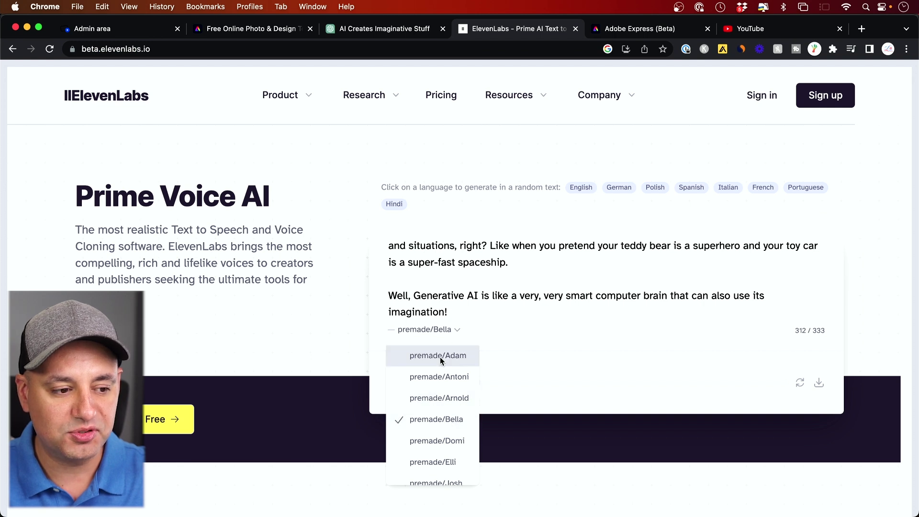
{"action": "left_click", "coordinate": [535, 355]}
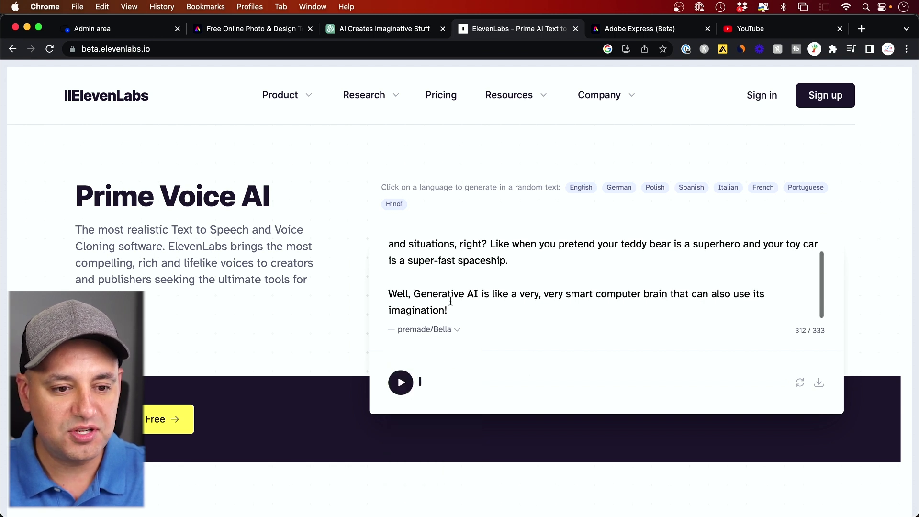
{"action": "scroll", "coordinate": [450, 300], "scroll_direction": "up", "scroll_amount": 2}
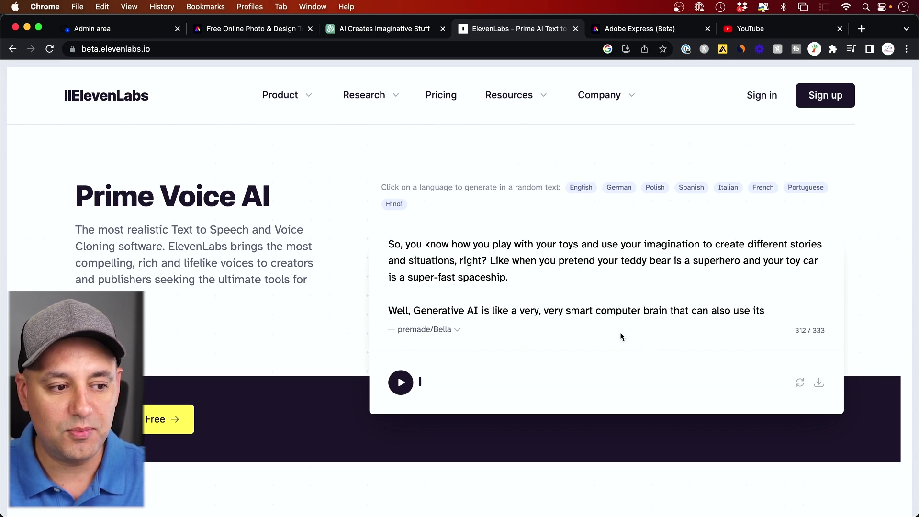
{"action": "left_click", "coordinate": [401, 382]}
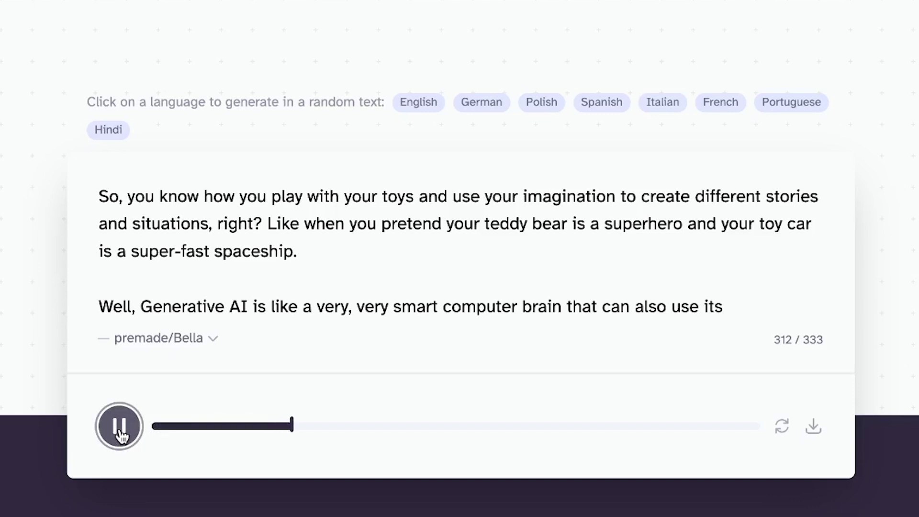
{"action": "left_click", "coordinate": [121, 429]}
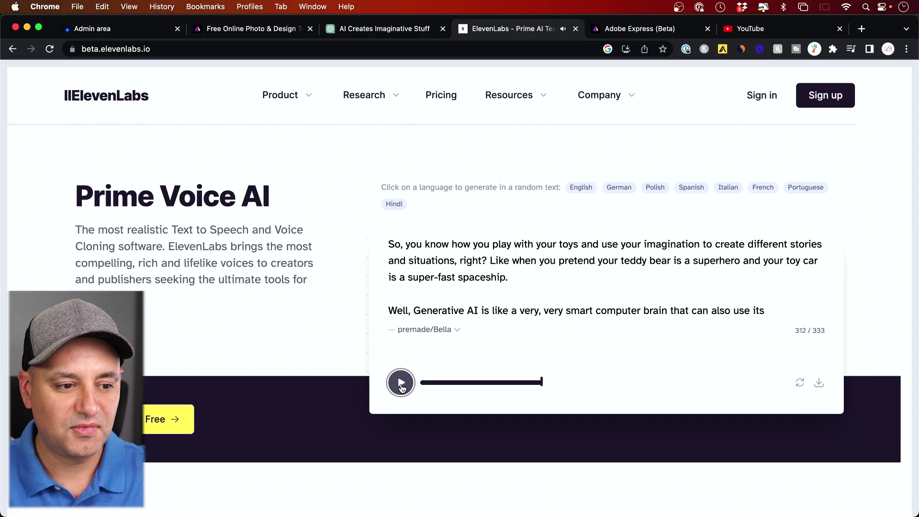
Confirm Bella stays selected and download the generated voiceover audio
{"action": "left_click", "coordinate": [441, 335]}
{"action": "left_click", "coordinate": [548, 329]}
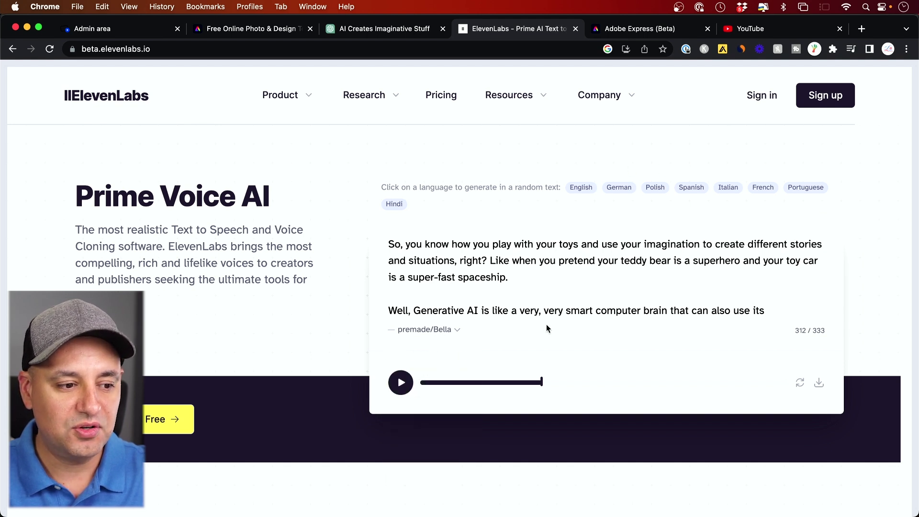
{"action": "left_click", "coordinate": [819, 384]}
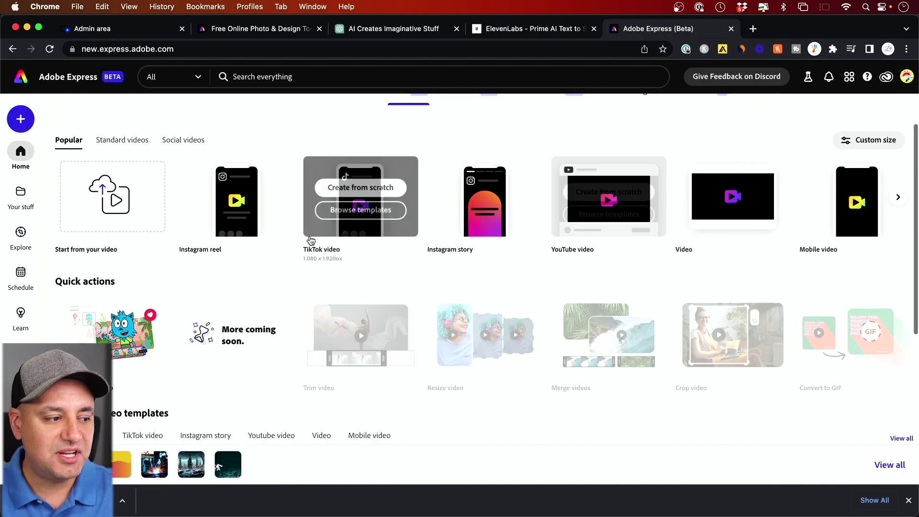
{"action": "scroll", "coordinate": [311, 239], "scroll_direction": "down", "scroll_amount": 2}
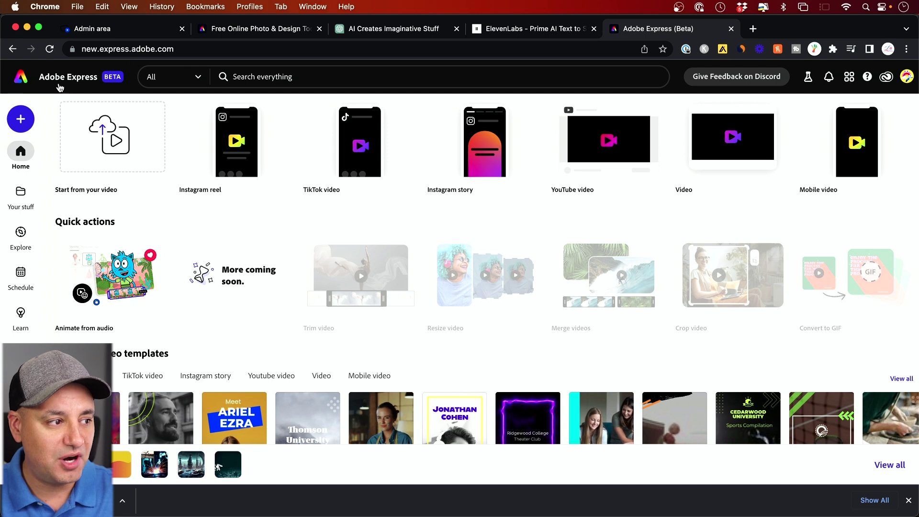
{"action": "mouse_move", "coordinate": [113, 275]}
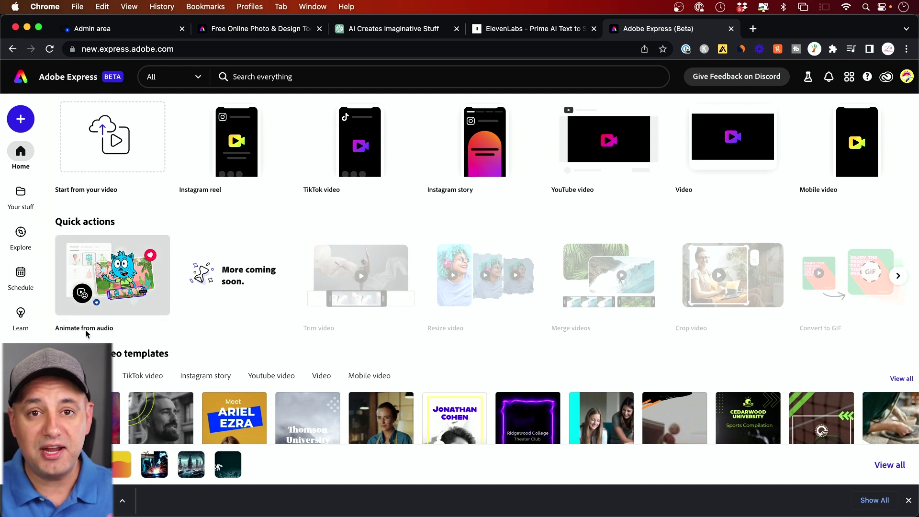
Start Animate from audio and filter the characters to the Humans category
{"action": "left_click", "coordinate": [112, 277]}
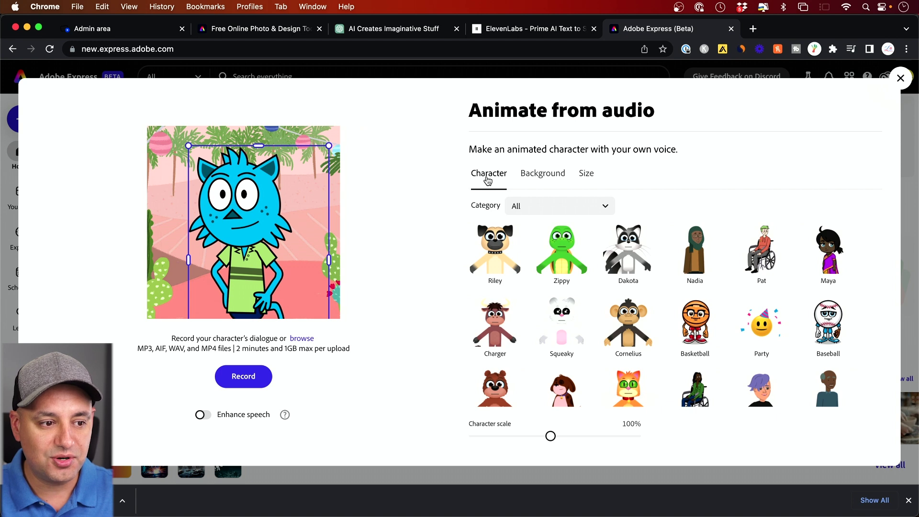
{"action": "left_click", "coordinate": [560, 206]}
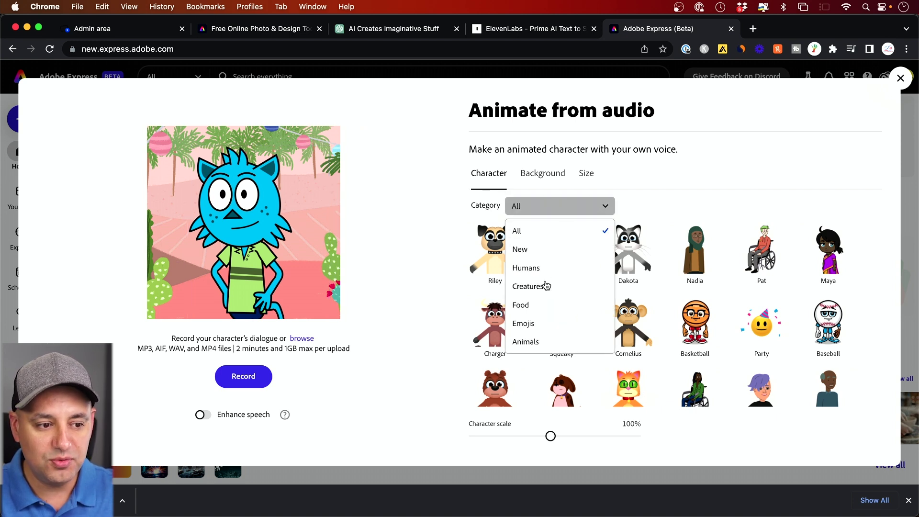
{"action": "left_click", "coordinate": [523, 323]}
{"action": "left_click", "coordinate": [549, 209]}
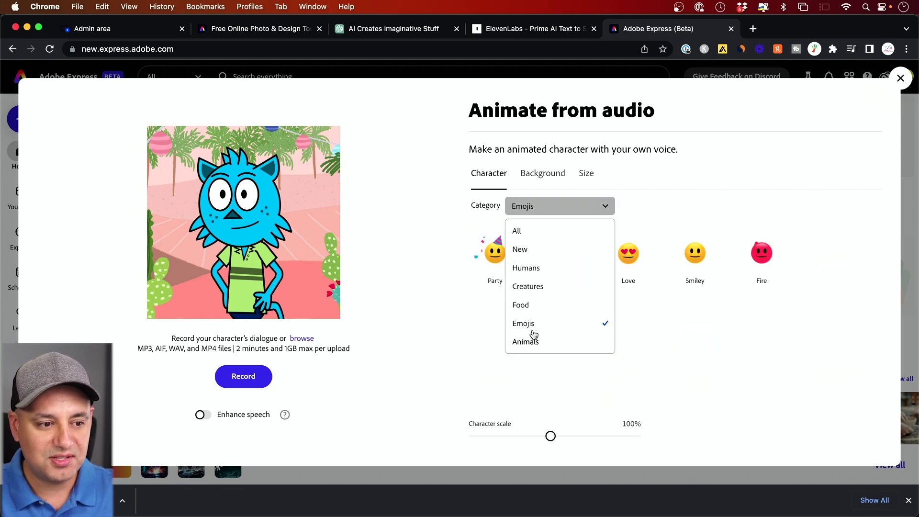
{"action": "left_click", "coordinate": [528, 268]}
{"action": "scroll", "coordinate": [714, 295], "scroll_direction": "down", "scroll_amount": 5}
{"action": "scroll", "coordinate": [716, 295], "scroll_direction": "down", "scroll_amount": 3}
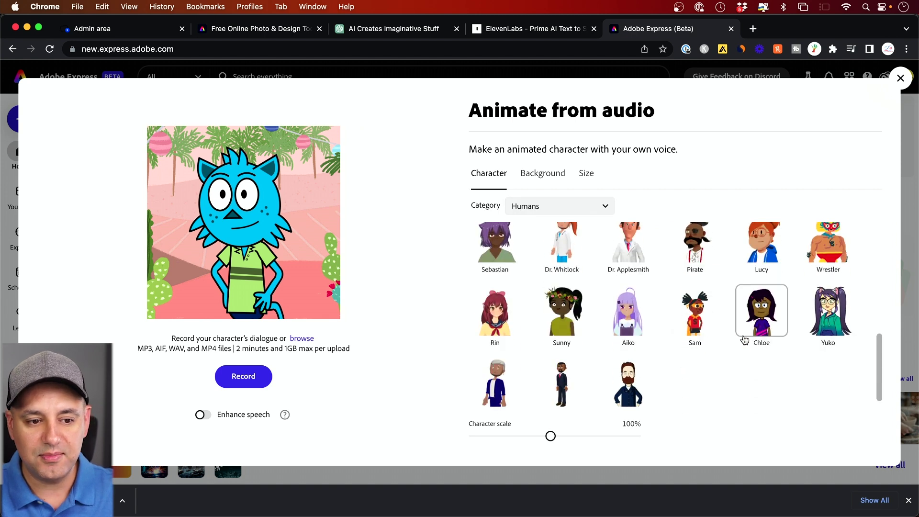
{"action": "scroll", "coordinate": [747, 341], "scroll_direction": "down", "scroll_amount": 1}
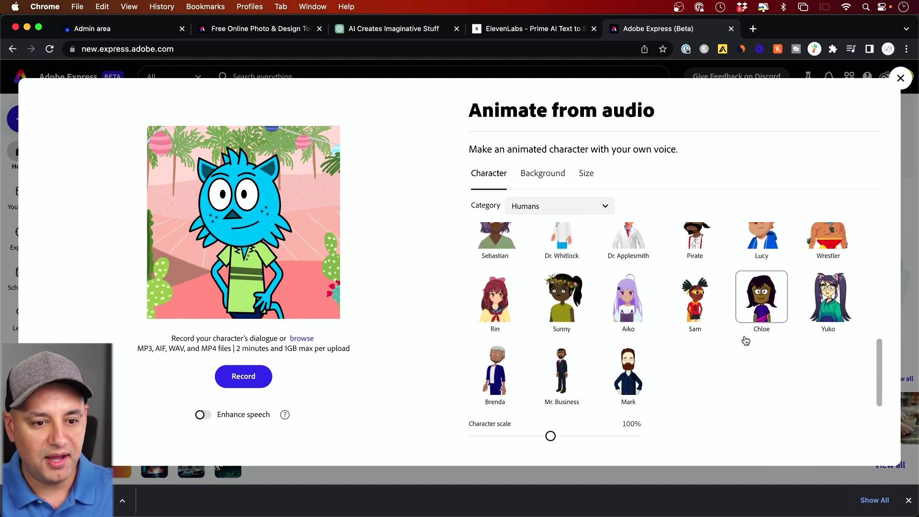
Choose Yuko as the animated character
{"action": "left_click", "coordinate": [834, 310]}
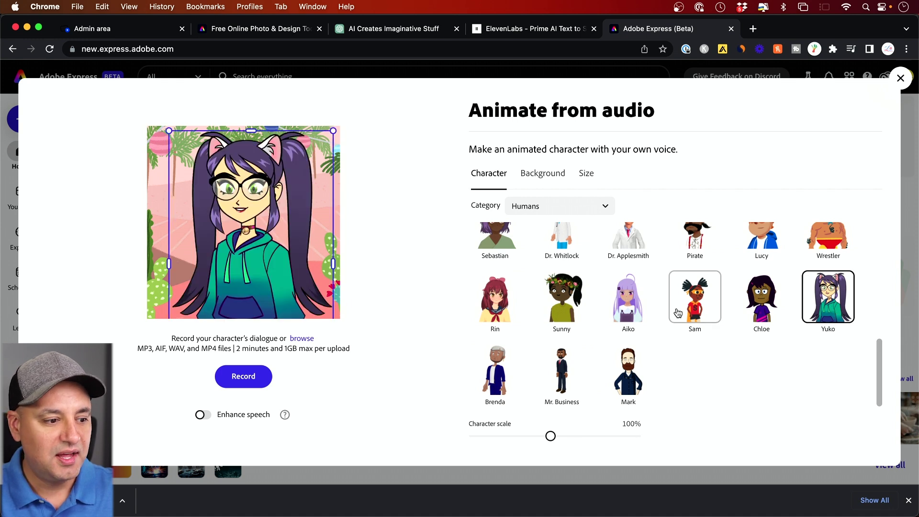
{"action": "left_click", "coordinate": [540, 175]}
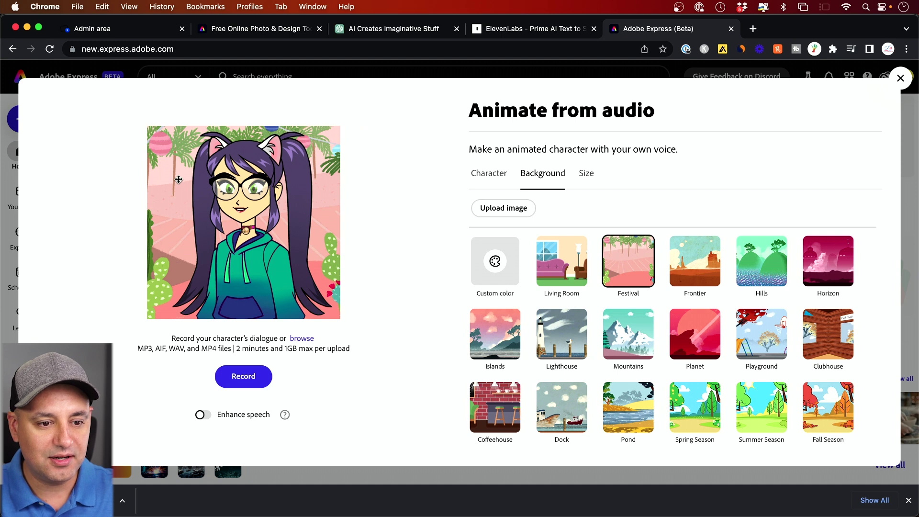
{"action": "mouse_move", "coordinate": [628, 229]}
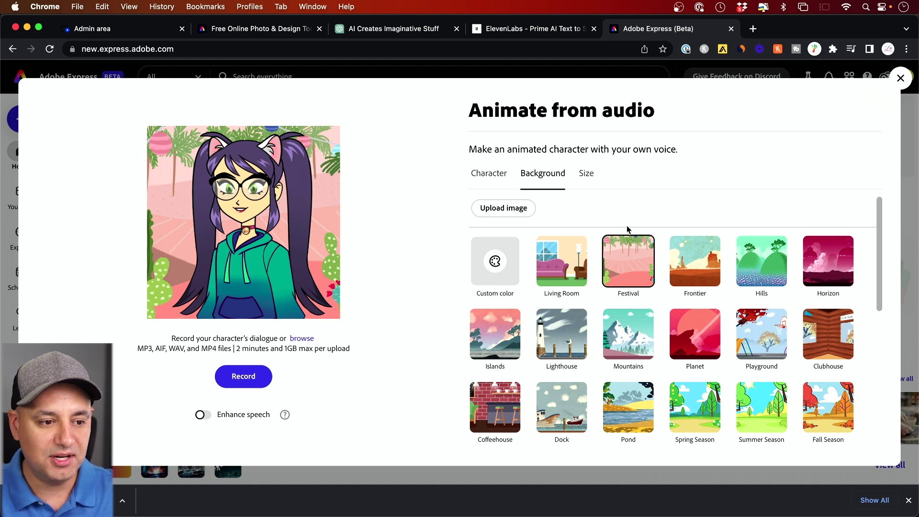
Try the Office background, then set the scene background to Coffeehouse
{"action": "left_click", "coordinate": [561, 262]}
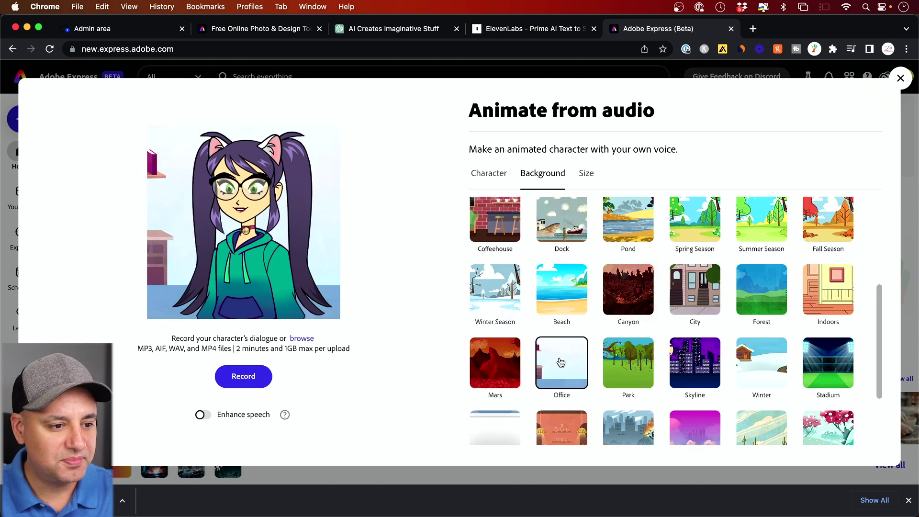
{"action": "scroll", "coordinate": [561, 362], "scroll_direction": "up", "scroll_amount": 2}
{"action": "left_click", "coordinate": [498, 267]}
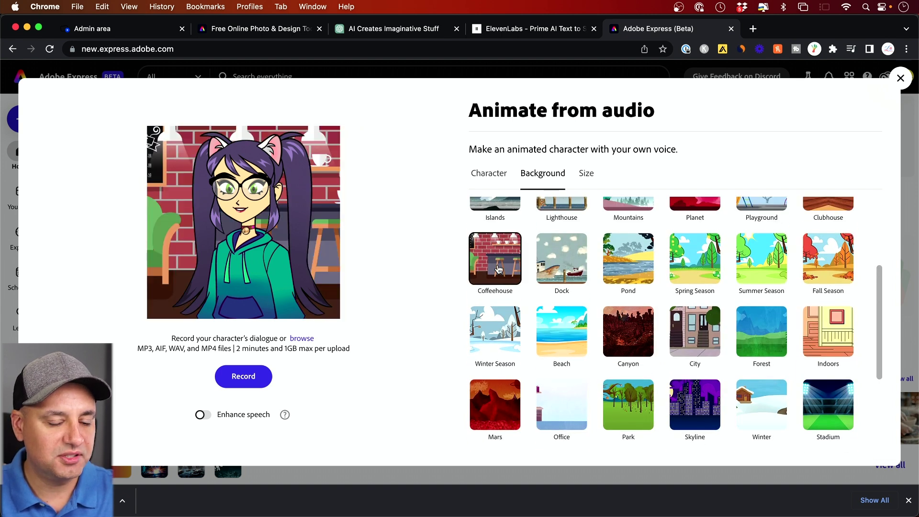
{"action": "left_click", "coordinate": [586, 173]}
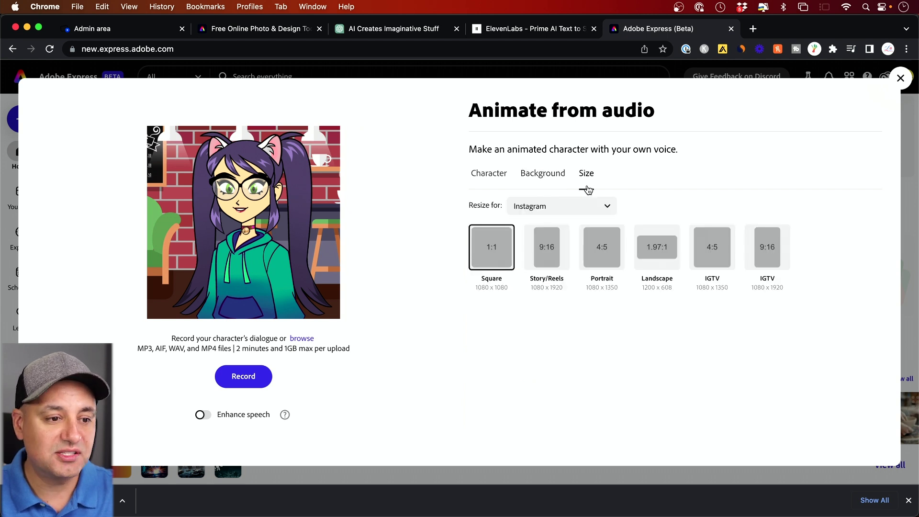
Size the video for YouTube in Landscape 16:9 after trying Shorts, and turn on Enhance speech
{"action": "left_click", "coordinate": [550, 207]}
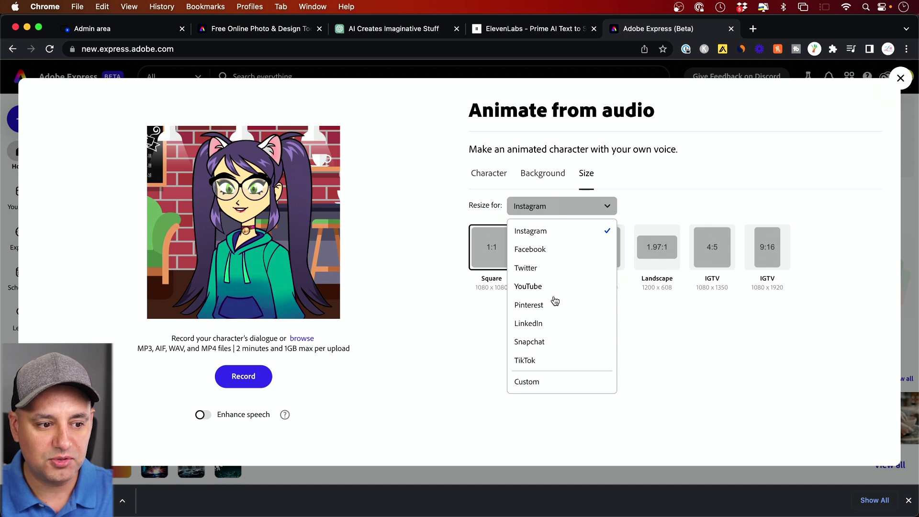
{"action": "left_click", "coordinate": [528, 287]}
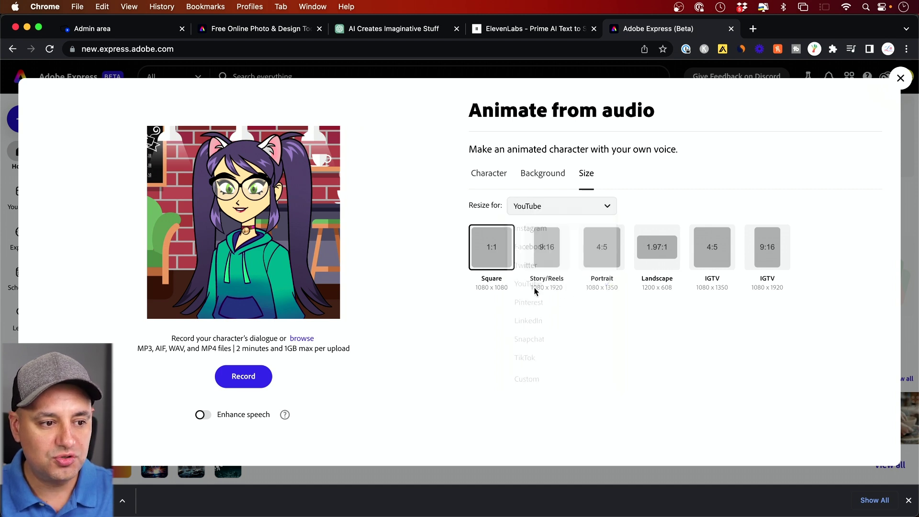
{"action": "left_click", "coordinate": [547, 248]}
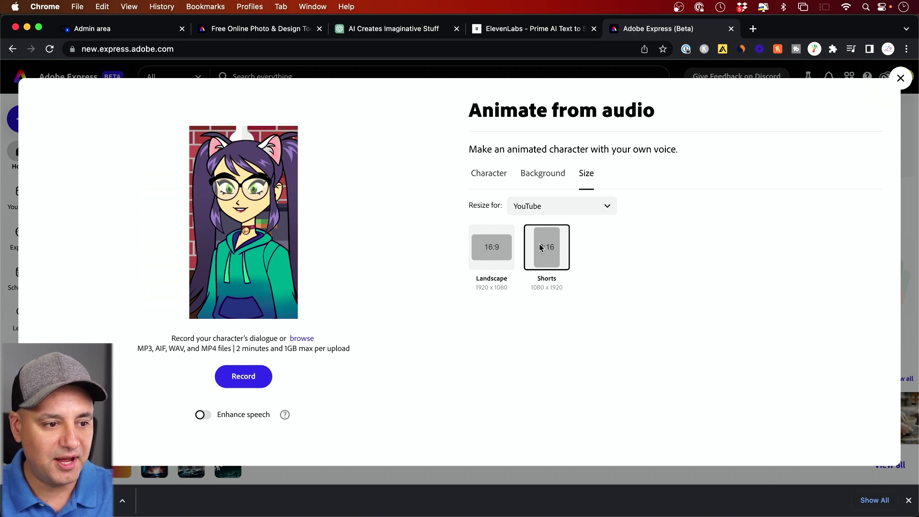
{"action": "left_click", "coordinate": [481, 247]}
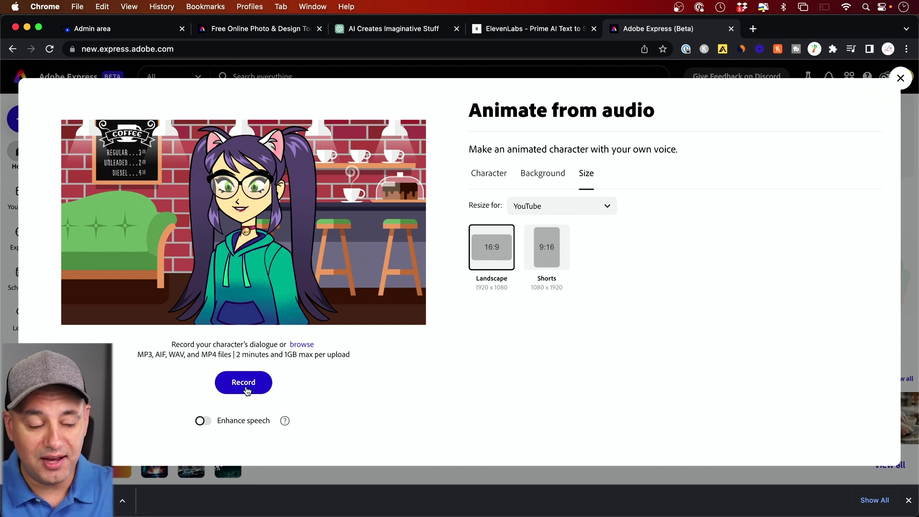
{"action": "left_click", "coordinate": [204, 421]}
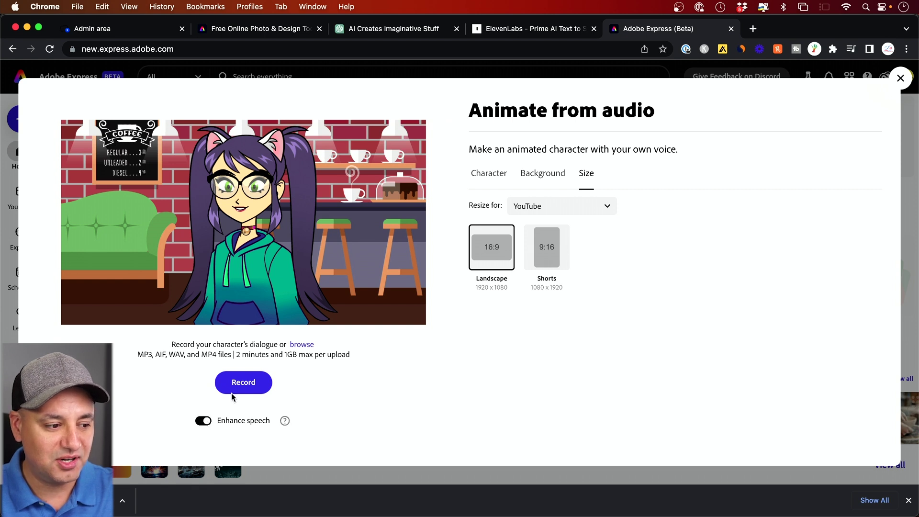
Cancel a live recording and upload the Bella voiceover file as the dialogue instead
{"action": "left_click", "coordinate": [243, 382]}
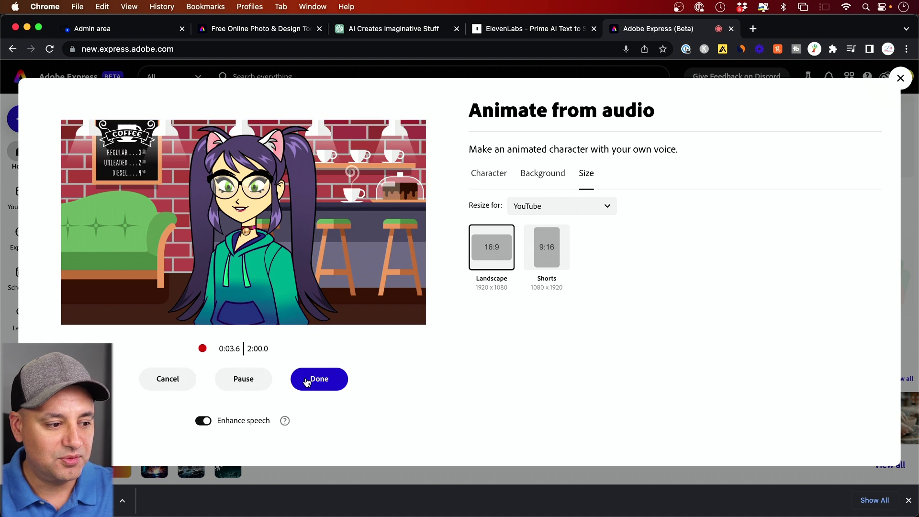
{"action": "left_click", "coordinate": [170, 380]}
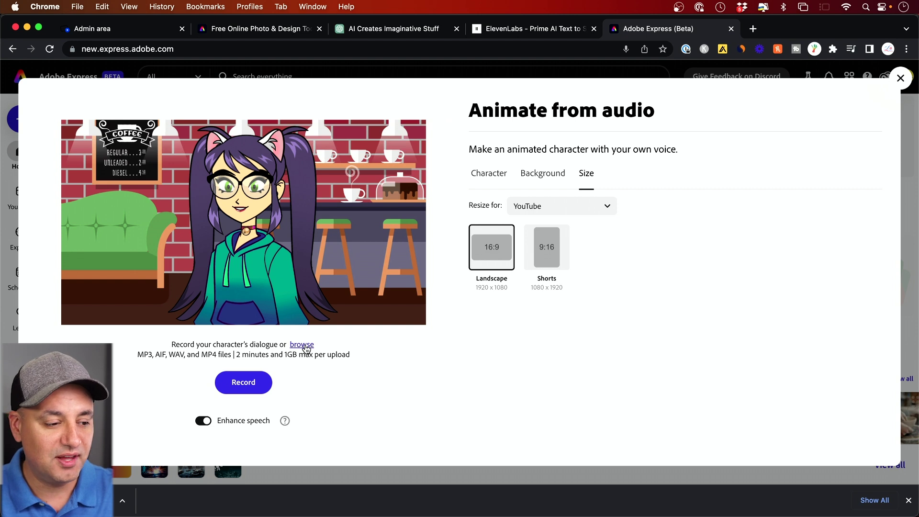
{"action": "left_click", "coordinate": [302, 344]}
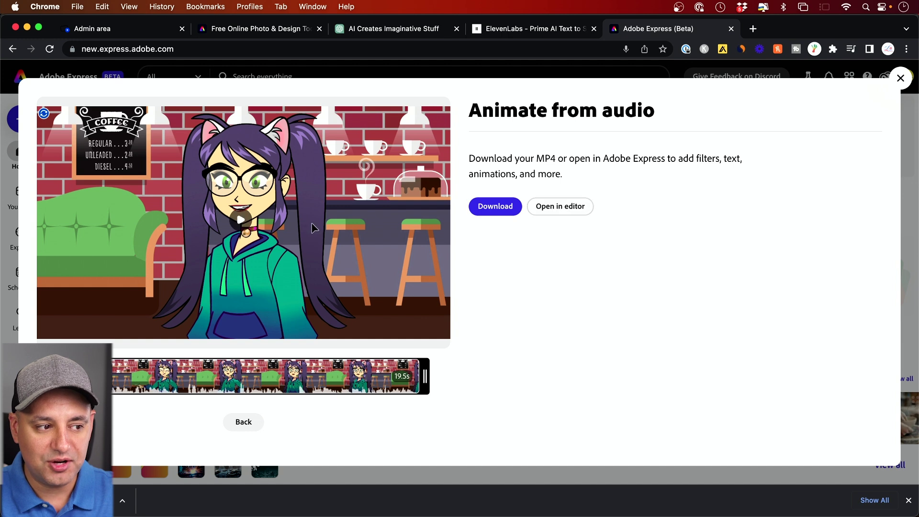
Open the generated Yuko coffeehouse animation in the Adobe Express editor
{"action": "left_click", "coordinate": [556, 209]}
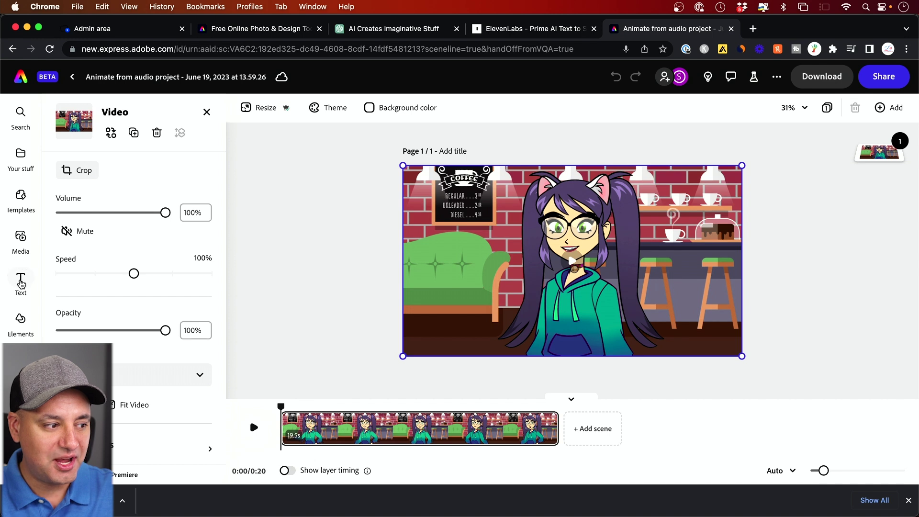
{"action": "left_click", "coordinate": [20, 280]}
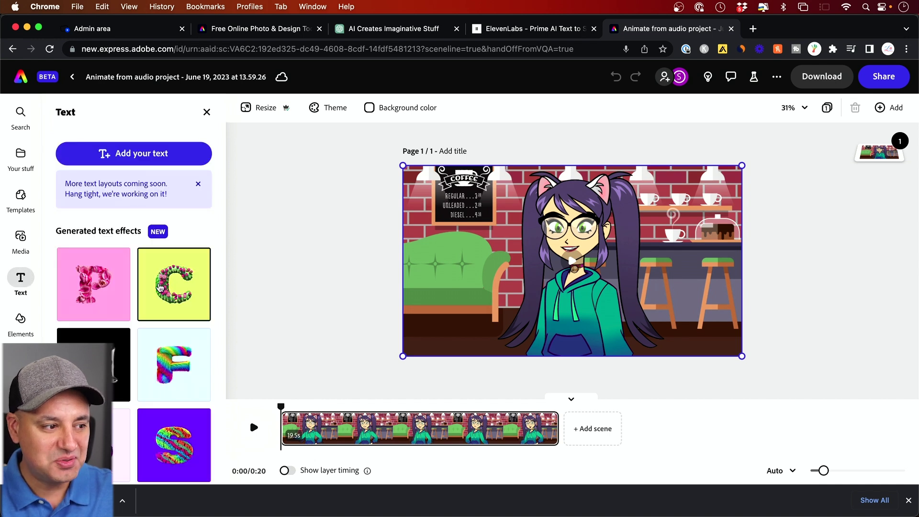
{"action": "scroll", "coordinate": [134, 285], "scroll_direction": "down", "scroll_amount": 3}
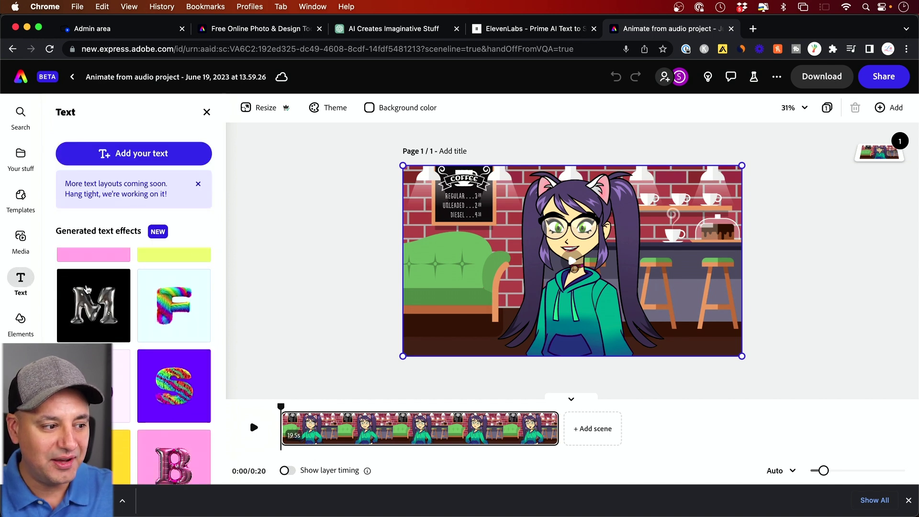
{"action": "scroll", "coordinate": [101, 309], "scroll_direction": "down", "scroll_amount": 3}
{"action": "scroll", "coordinate": [101, 309], "scroll_direction": "down", "scroll_amount": 3}
{"action": "scroll", "coordinate": [104, 307], "scroll_direction": "down", "scroll_amount": 3}
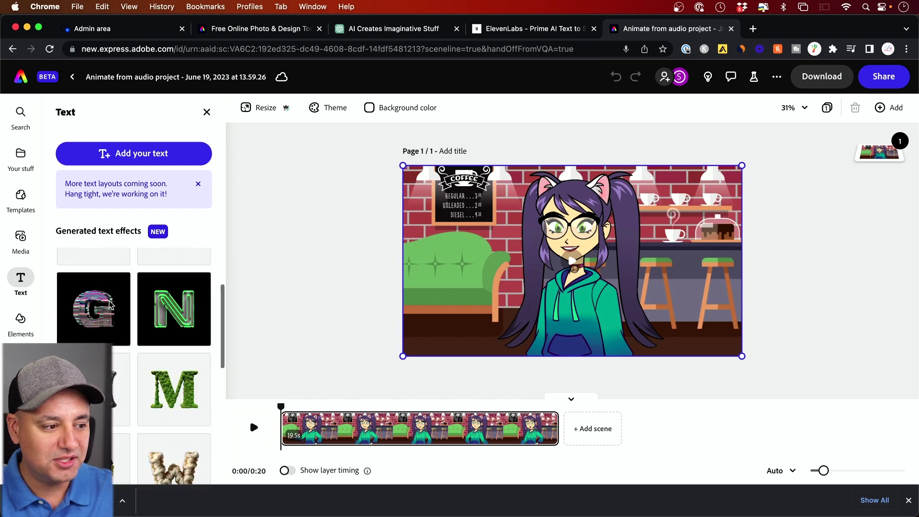
{"action": "scroll", "coordinate": [108, 305], "scroll_direction": "down", "scroll_amount": 2}
{"action": "scroll", "coordinate": [110, 306], "scroll_direction": "down", "scroll_amount": 3}
{"action": "scroll", "coordinate": [115, 301], "scroll_direction": "up", "scroll_amount": 3}
{"action": "scroll", "coordinate": [122, 297], "scroll_direction": "up", "scroll_amount": 5}
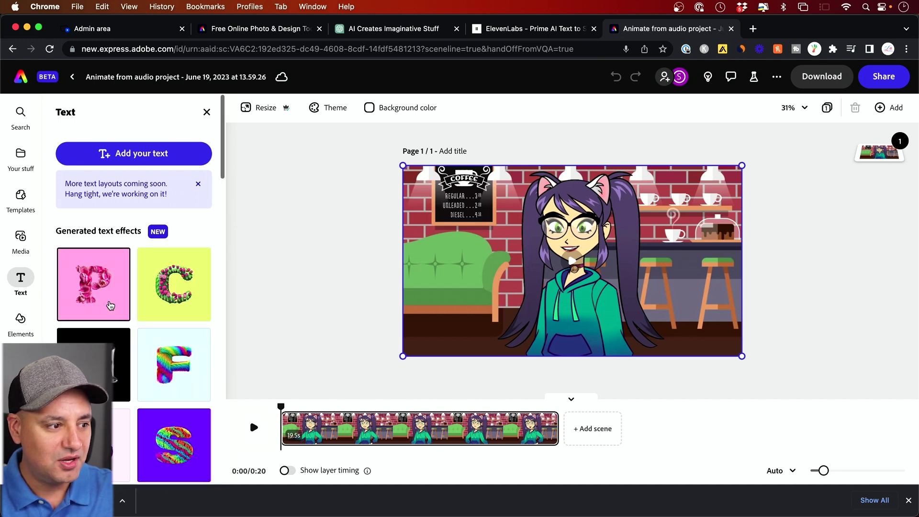
Add a text box reading "Generative ai" to the video
{"action": "left_click", "coordinate": [134, 153]}
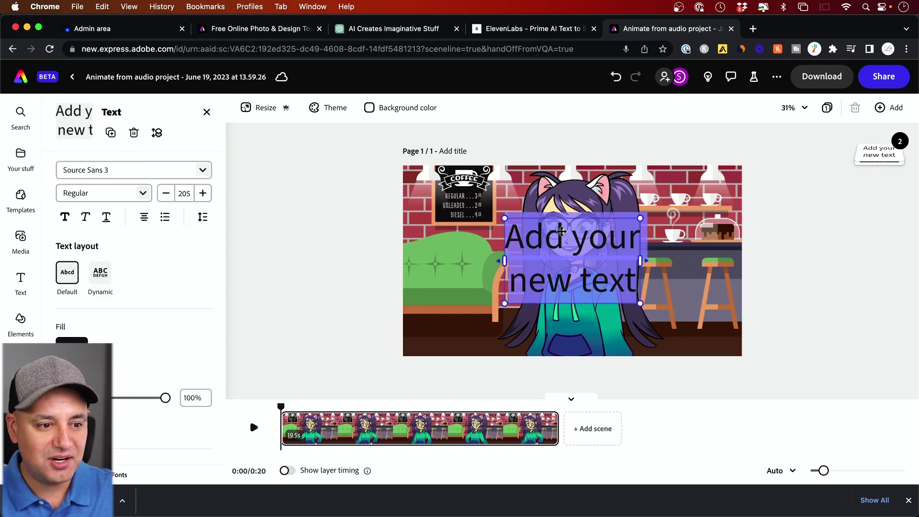
{"action": "key", "text": "BackSpace"}
{"action": "left_click", "coordinate": [482, 317]}
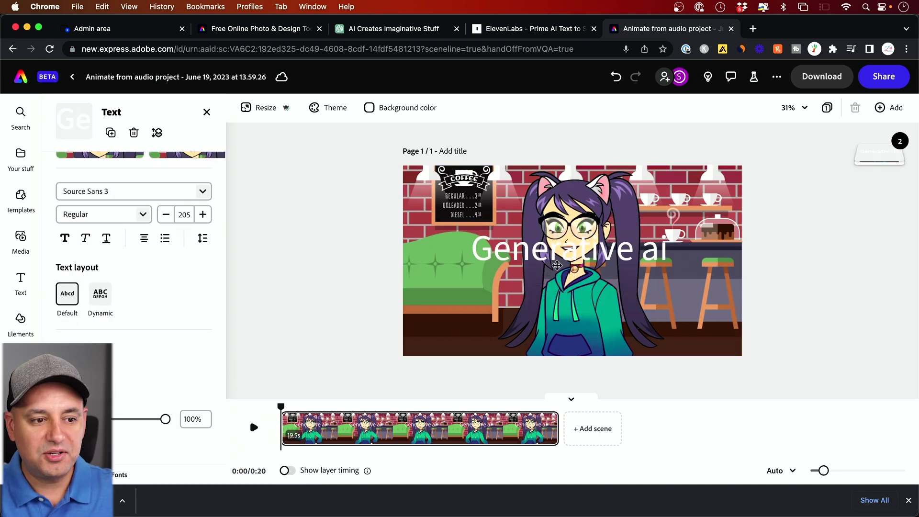
Move the caption to the lower-left corner and shrink it to about half size
{"action": "left_click_drag", "start_coordinate": [481, 316], "coordinate": [503, 327]}
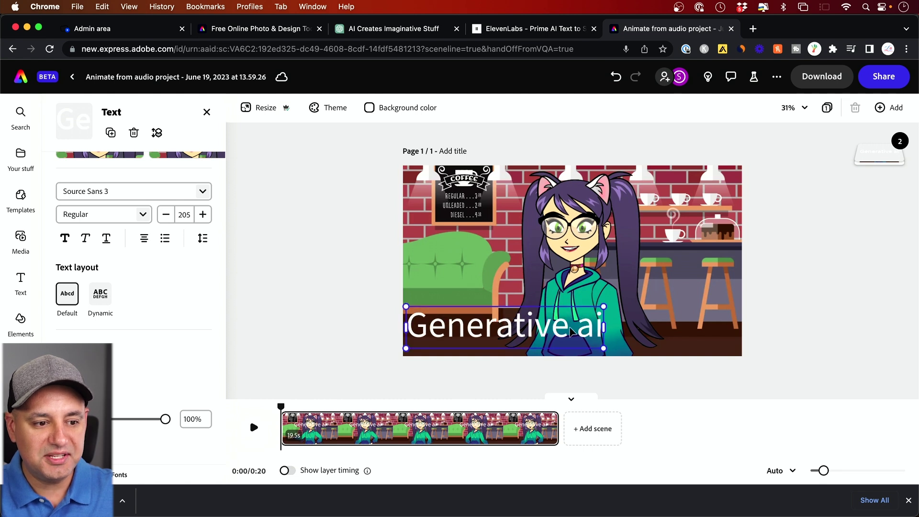
{"action": "left_click_drag", "start_coordinate": [604, 307], "coordinate": [503, 327]}
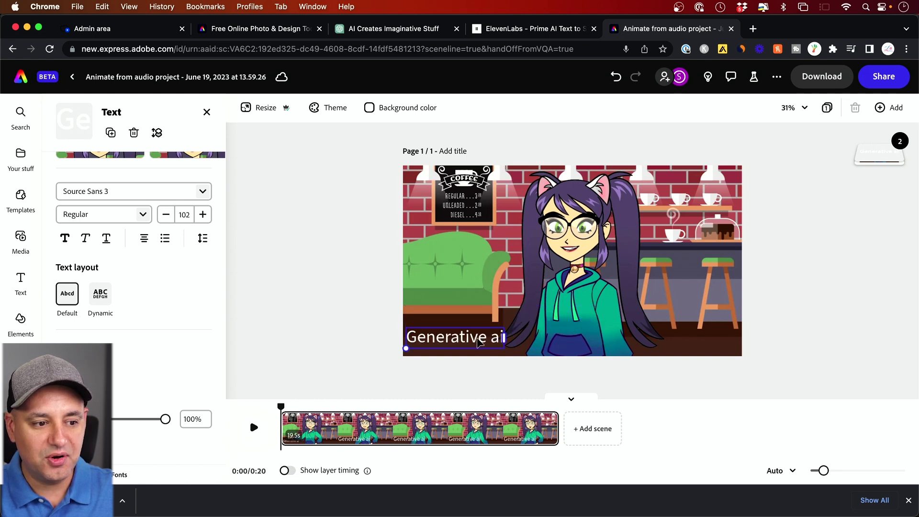
{"action": "left_click", "coordinate": [476, 330]}
{"action": "left_click", "coordinate": [477, 331]}
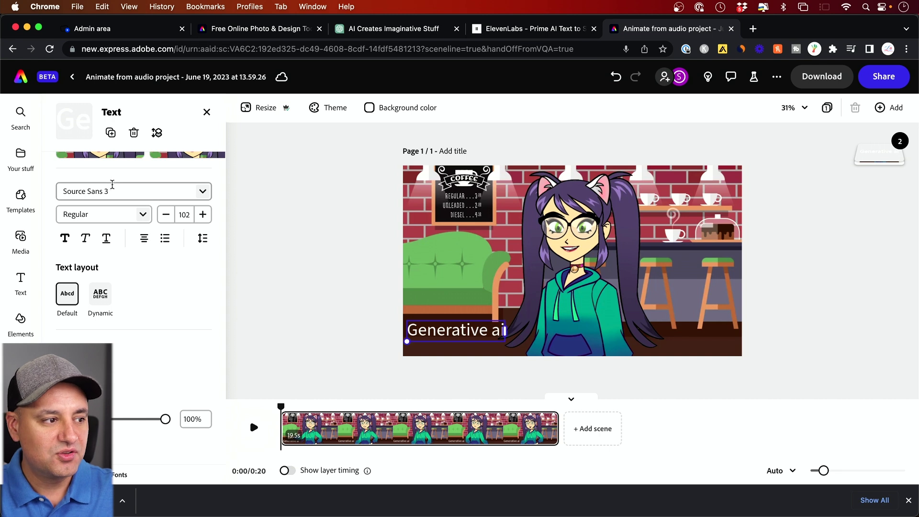
{"action": "scroll", "coordinate": [180, 216], "scroll_direction": "up", "scroll_amount": 3}
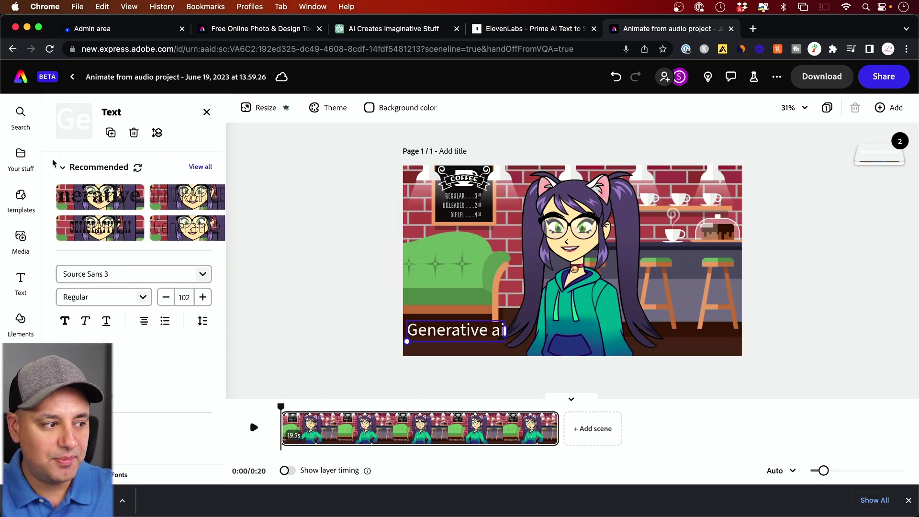
{"action": "left_click", "coordinate": [21, 239]}
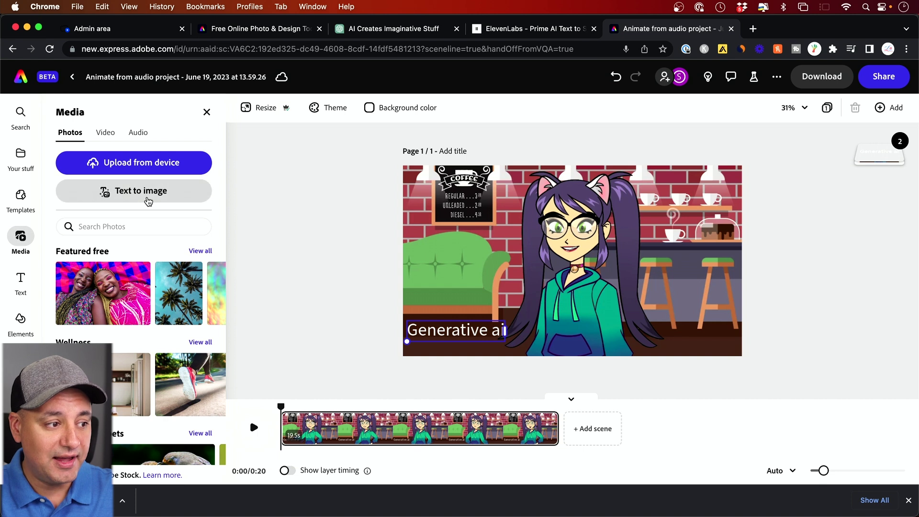
{"action": "left_click", "coordinate": [120, 196]}
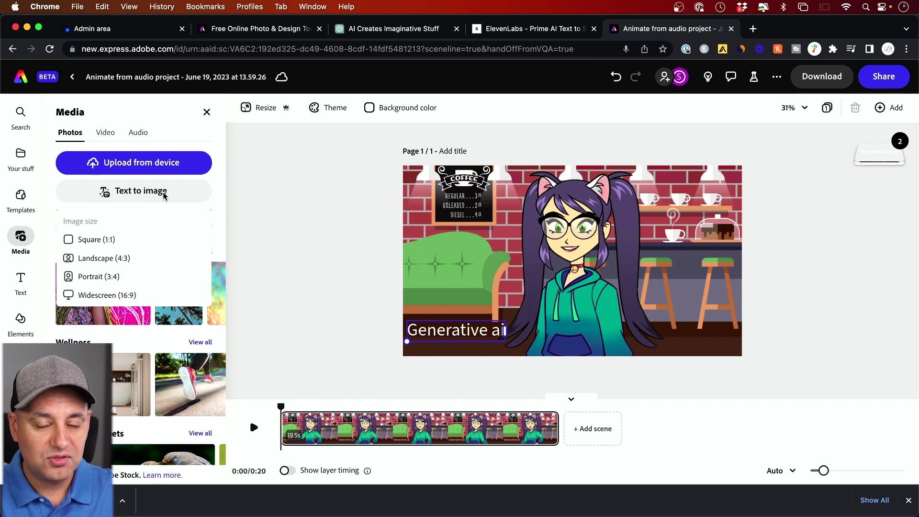
{"action": "left_click", "coordinate": [382, 225]}
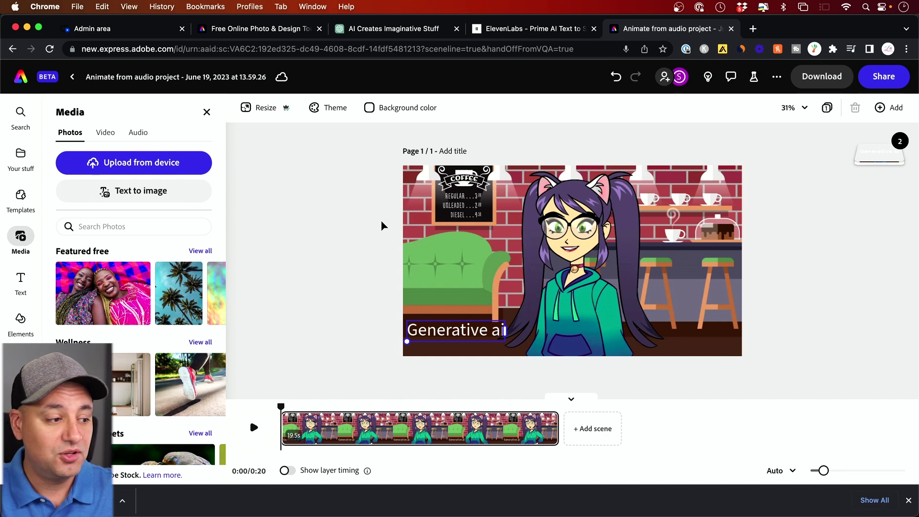
{"action": "left_click", "coordinate": [20, 320]}
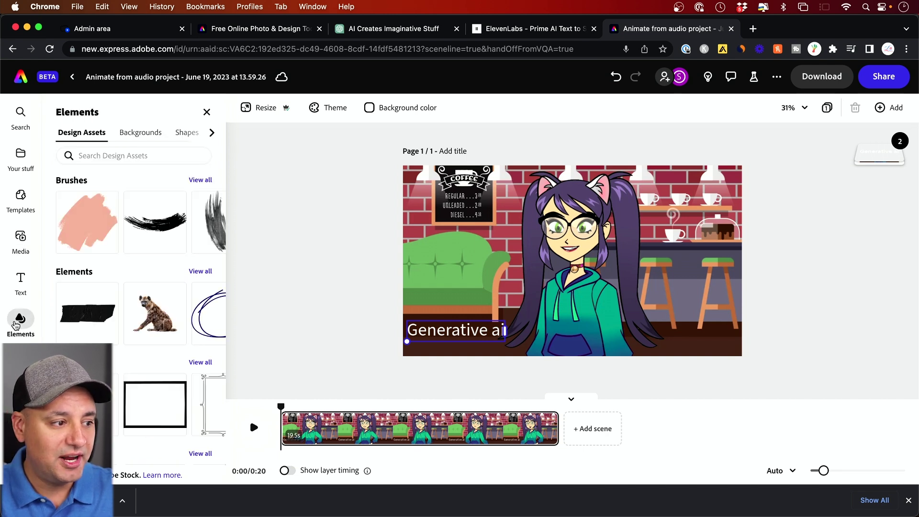
{"action": "scroll", "coordinate": [151, 295], "scroll_direction": "down", "scroll_amount": 2}
{"action": "scroll", "coordinate": [151, 295], "scroll_direction": "down", "scroll_amount": 3}
{"action": "scroll", "coordinate": [152, 296], "scroll_direction": "down", "scroll_amount": 2}
{"action": "scroll", "coordinate": [131, 310], "scroll_direction": "down", "scroll_amount": 1}
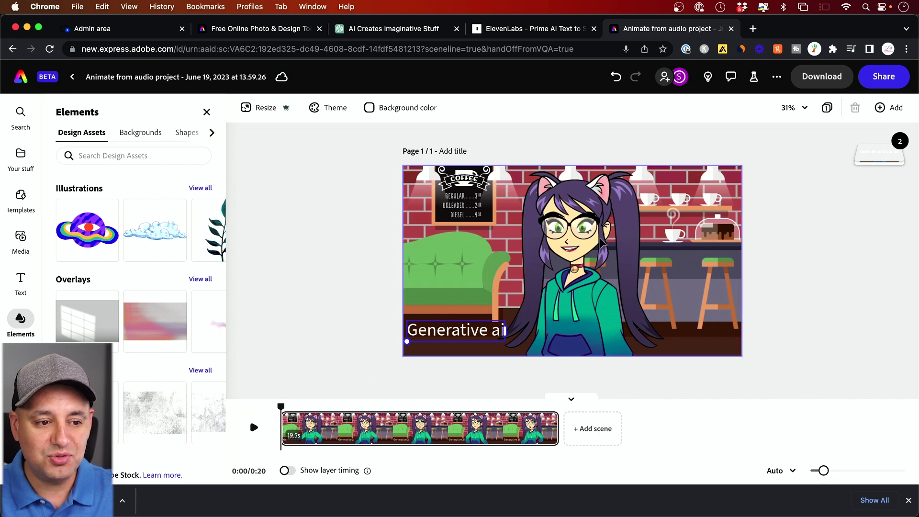
{"action": "left_click", "coordinate": [453, 332]}
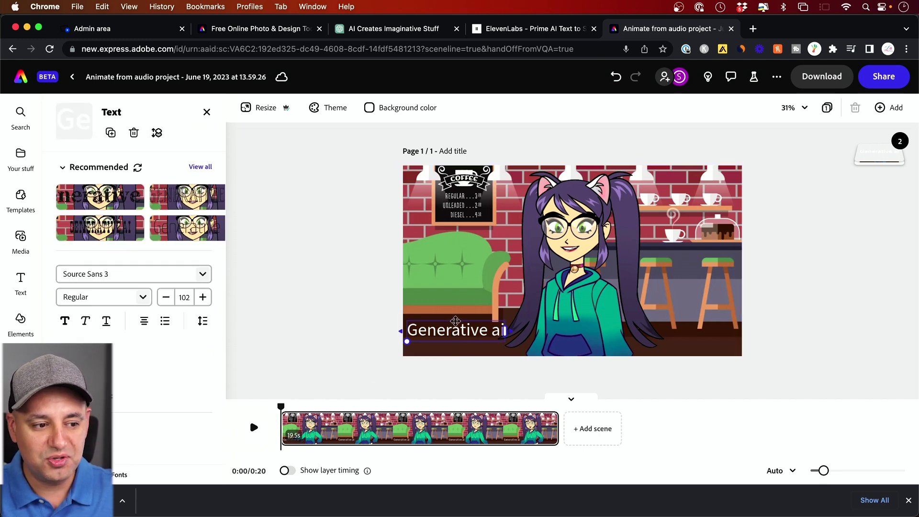
Delete a letter from the Generative ai caption while removing it from the video
{"action": "key", "text": "BackSpace"}
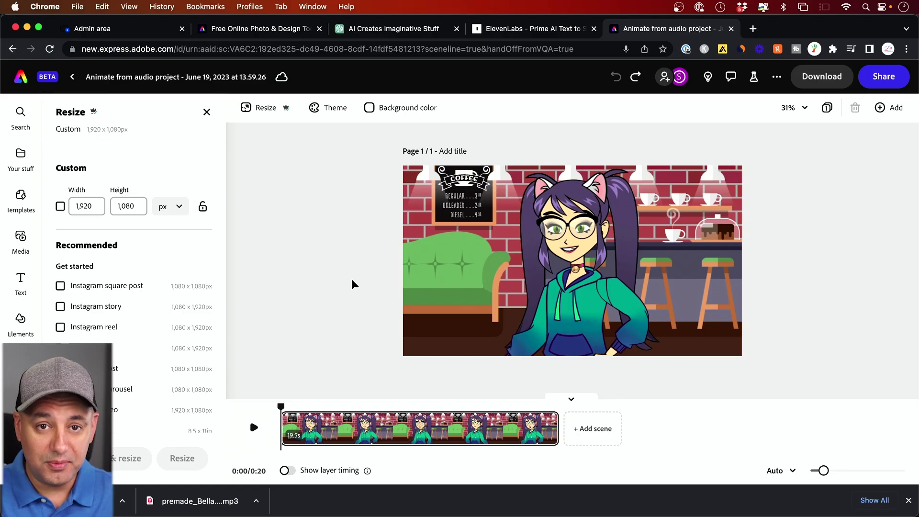
In the Resize options, choose the Instagram reel size for the coffeehouse video
{"action": "left_click", "coordinate": [265, 108]}
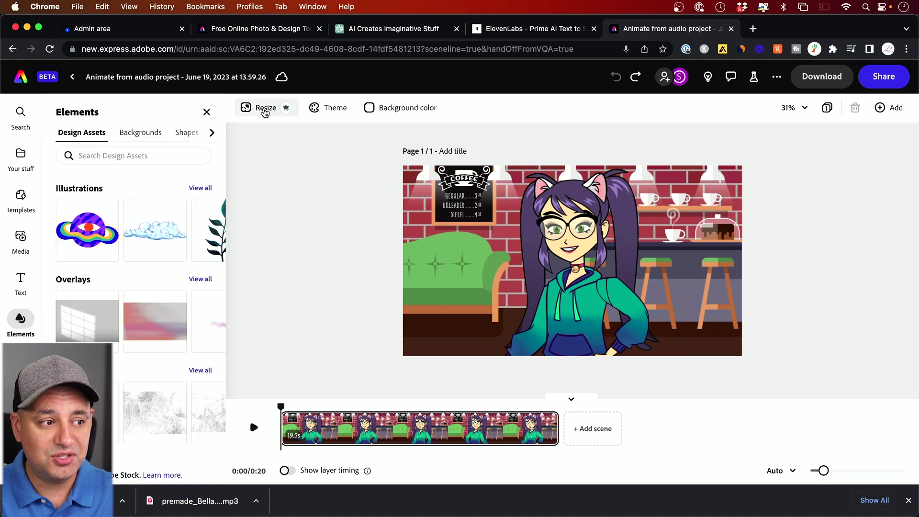
{"action": "left_click", "coordinate": [265, 108]}
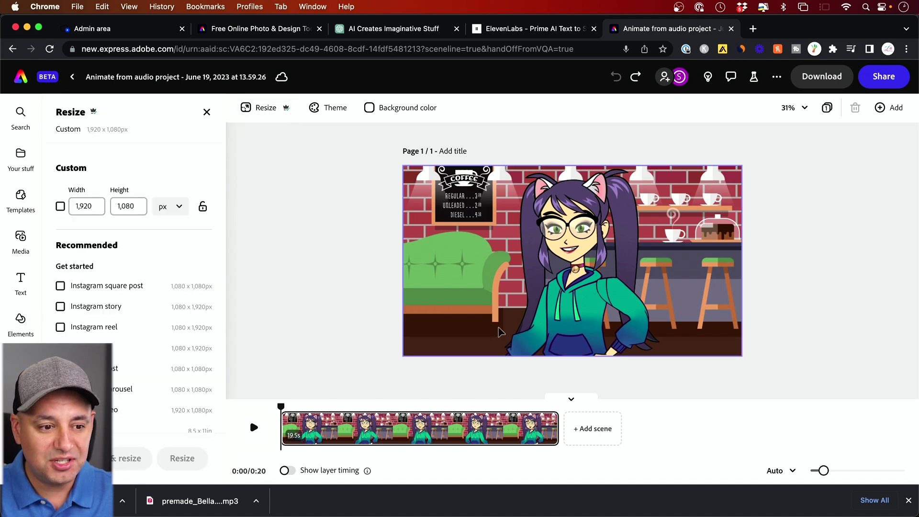
{"action": "left_click", "coordinate": [61, 327]}
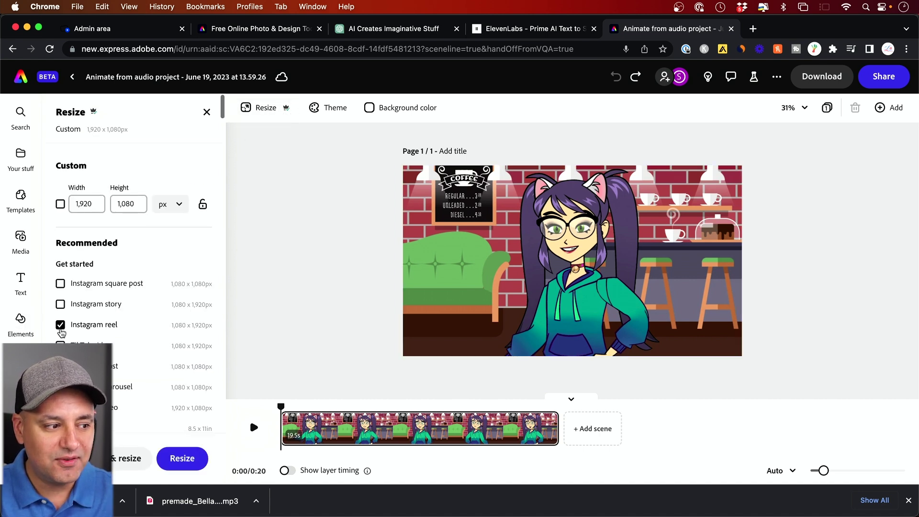
{"action": "scroll", "coordinate": [69, 332], "scroll_direction": "down", "scroll_amount": 1}
{"action": "scroll", "coordinate": [122, 338], "scroll_direction": "down", "scroll_amount": 3}
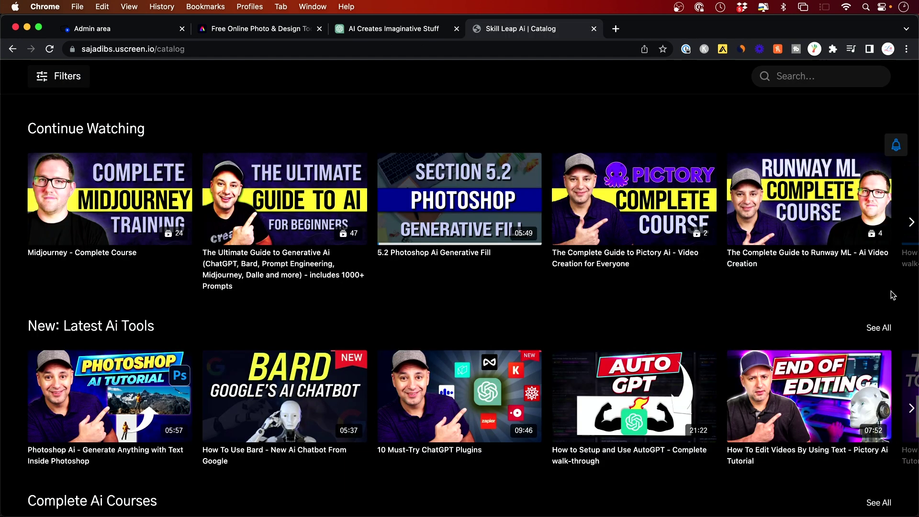
{"action": "scroll", "coordinate": [892, 296], "scroll_direction": "down", "scroll_amount": 3}
{"action": "scroll", "coordinate": [892, 295], "scroll_direction": "down", "scroll_amount": 3}
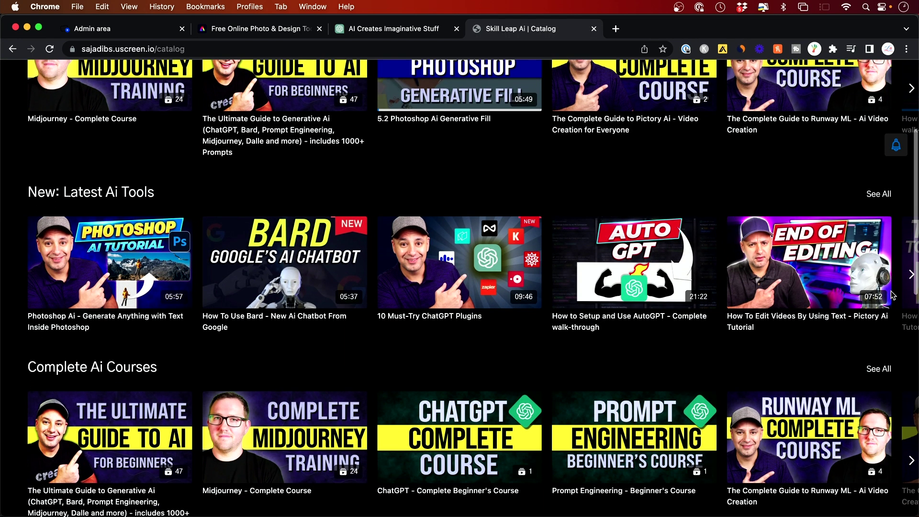
{"action": "scroll", "coordinate": [892, 296], "scroll_direction": "down", "scroll_amount": 2}
{"action": "scroll", "coordinate": [893, 294], "scroll_direction": "down", "scroll_amount": 2}
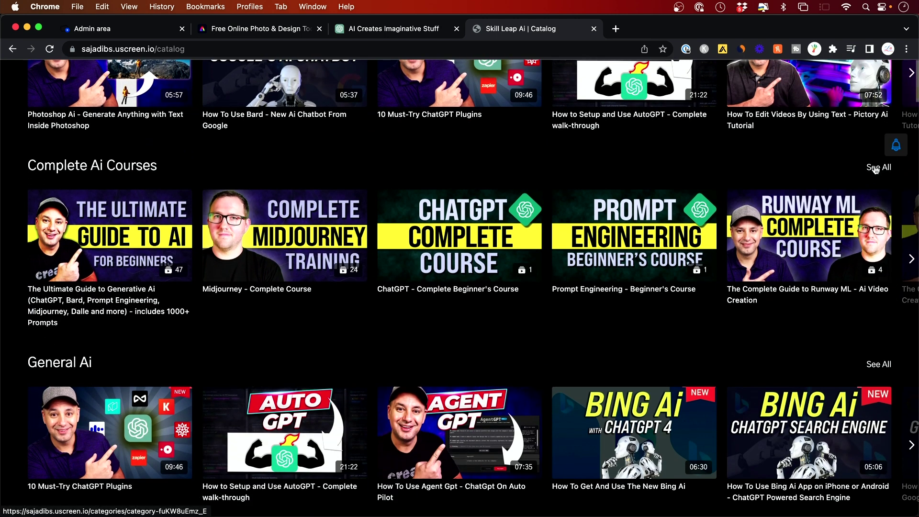
Open the Complete Ai Courses category in the Skill Leap AI catalog
{"action": "left_click", "coordinate": [879, 166]}
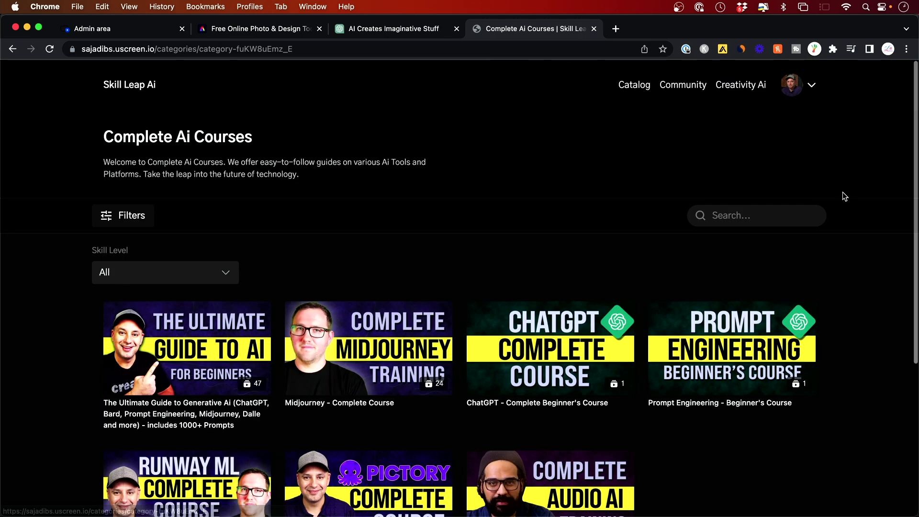
{"action": "scroll", "coordinate": [826, 194], "scroll_direction": "down", "scroll_amount": 2}
{"action": "scroll", "coordinate": [806, 248], "scroll_direction": "down", "scroll_amount": 1}
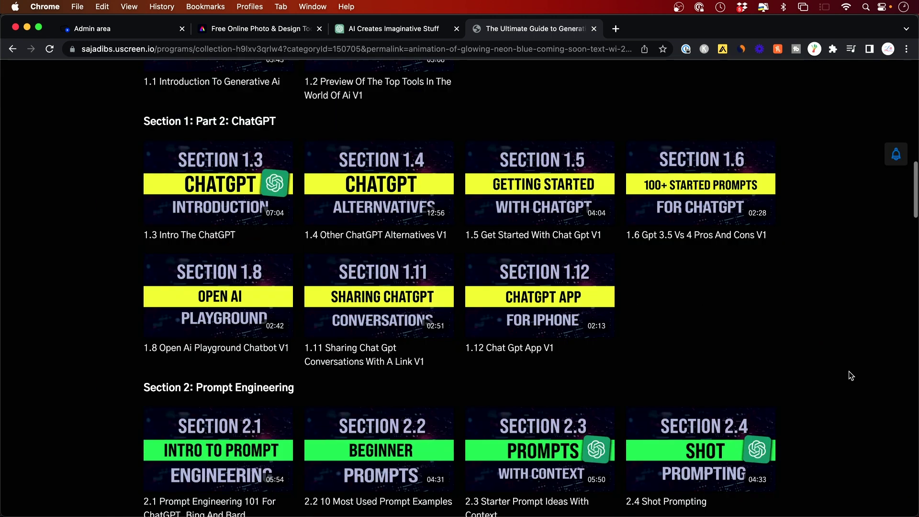
{"action": "scroll", "coordinate": [849, 372], "scroll_direction": "down", "scroll_amount": 3}
{"action": "scroll", "coordinate": [849, 372], "scroll_direction": "down", "scroll_amount": 3}
{"action": "scroll", "coordinate": [849, 371], "scroll_direction": "down", "scroll_amount": 3}
{"action": "scroll", "coordinate": [849, 371], "scroll_direction": "down", "scroll_amount": 3}
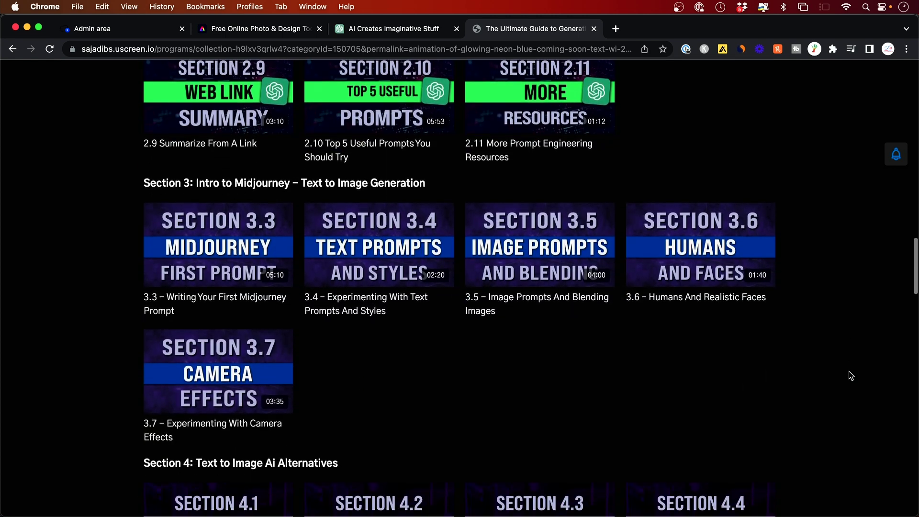
{"action": "scroll", "coordinate": [849, 371], "scroll_direction": "down", "scroll_amount": 3}
{"action": "scroll", "coordinate": [849, 371], "scroll_direction": "down", "scroll_amount": 2}
{"action": "scroll", "coordinate": [849, 372], "scroll_direction": "down", "scroll_amount": 3}
{"action": "scroll", "coordinate": [849, 371], "scroll_direction": "down", "scroll_amount": 3}
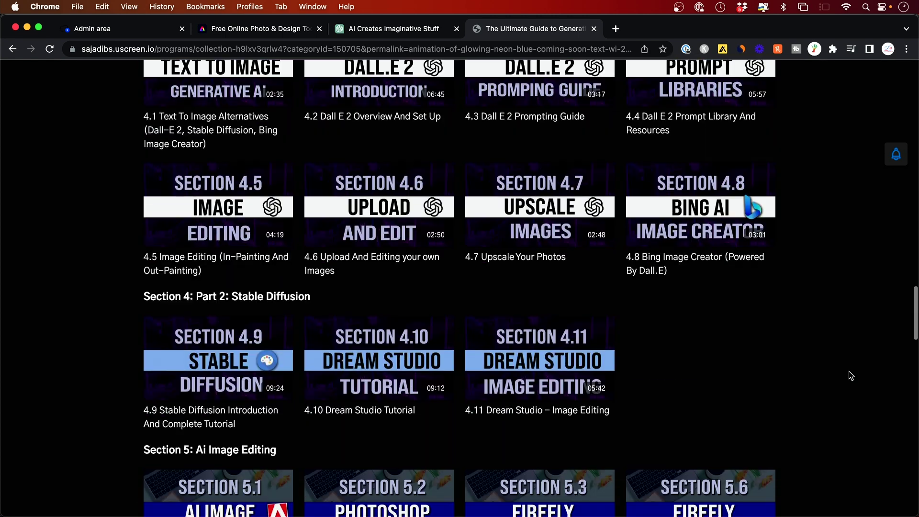
{"action": "scroll", "coordinate": [849, 372], "scroll_direction": "down", "scroll_amount": 3}
{"action": "scroll", "coordinate": [849, 371], "scroll_direction": "down", "scroll_amount": 2}
{"action": "scroll", "coordinate": [850, 371], "scroll_direction": "down", "scroll_amount": 3}
{"action": "scroll", "coordinate": [849, 371], "scroll_direction": "down", "scroll_amount": 3}
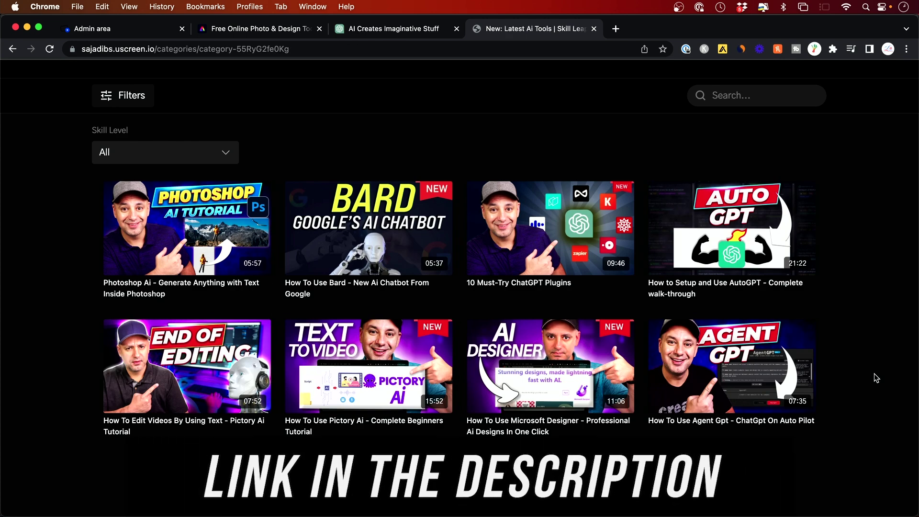
{"action": "scroll", "coordinate": [873, 373], "scroll_direction": "down", "scroll_amount": 1}
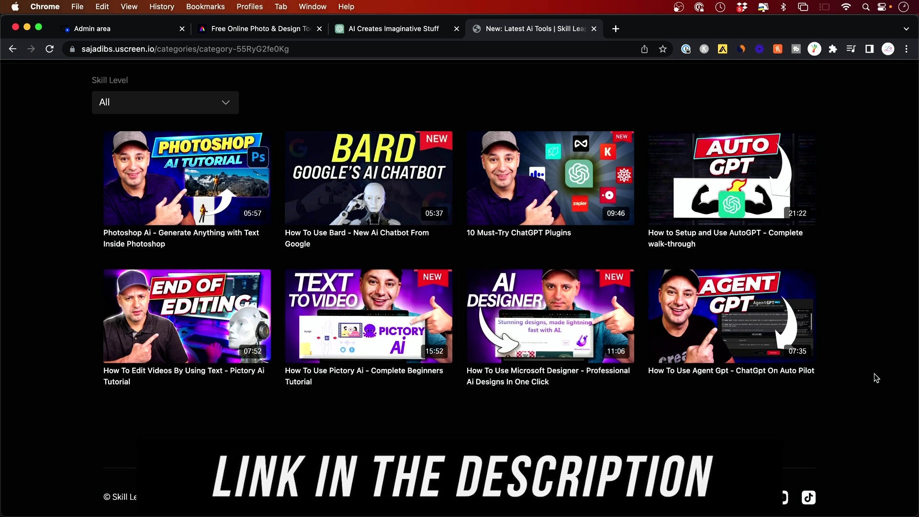
{"action": "scroll", "coordinate": [874, 373], "scroll_direction": "up", "scroll_amount": 1}
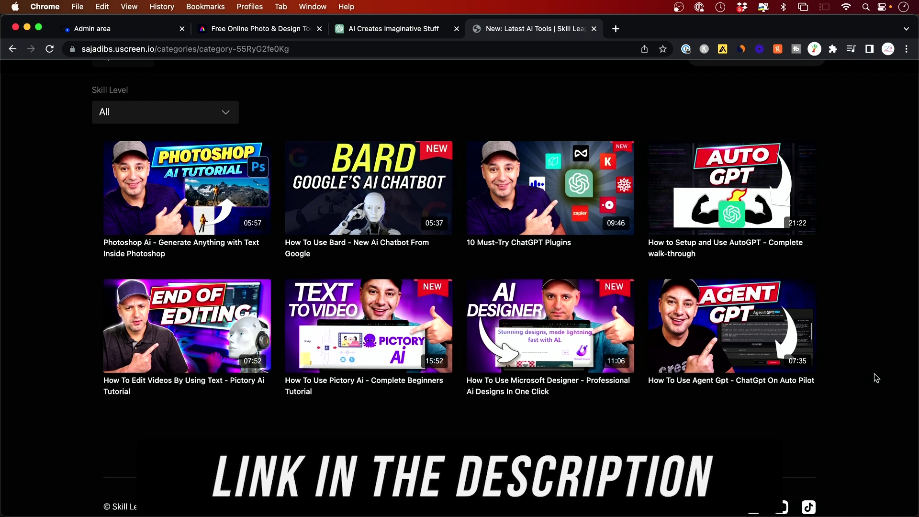